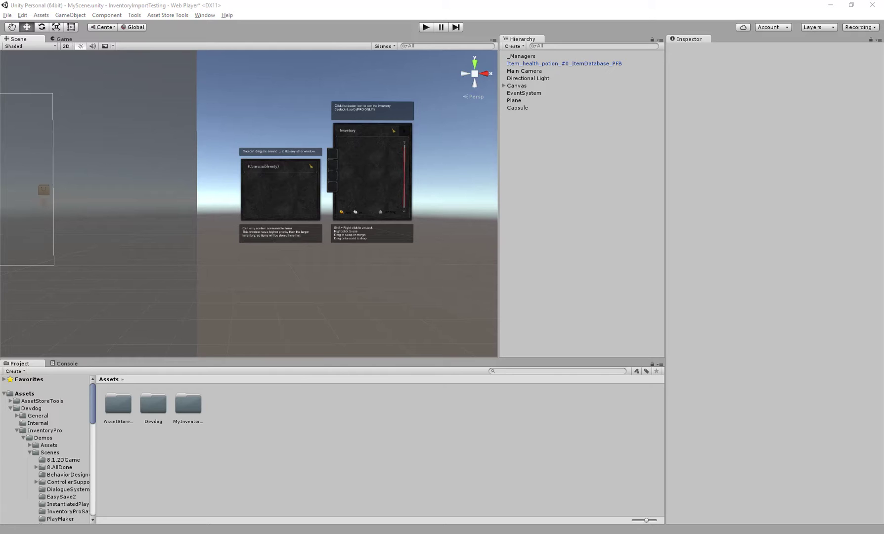
Step: Create a 3D cube in the scene and frame it in the view
right_drag(257, 188, 191, 223)
click(70, 15)
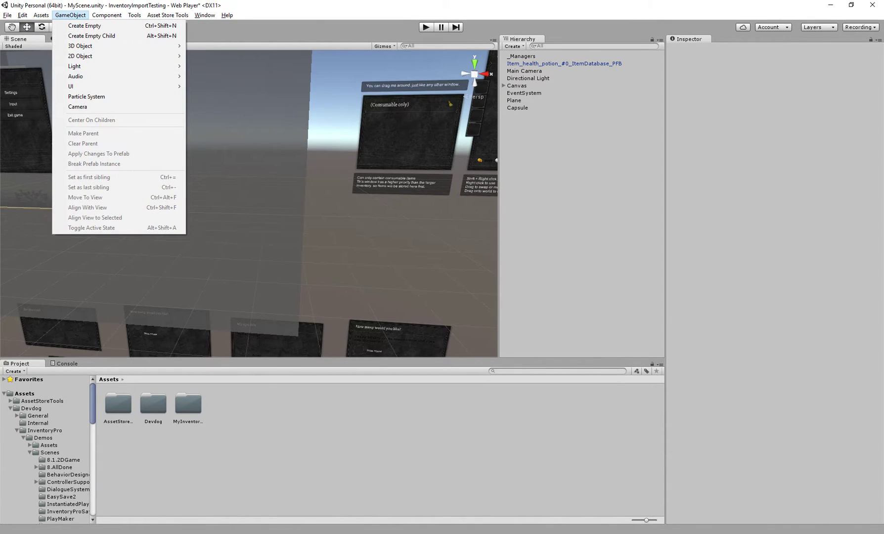
click(23, 15)
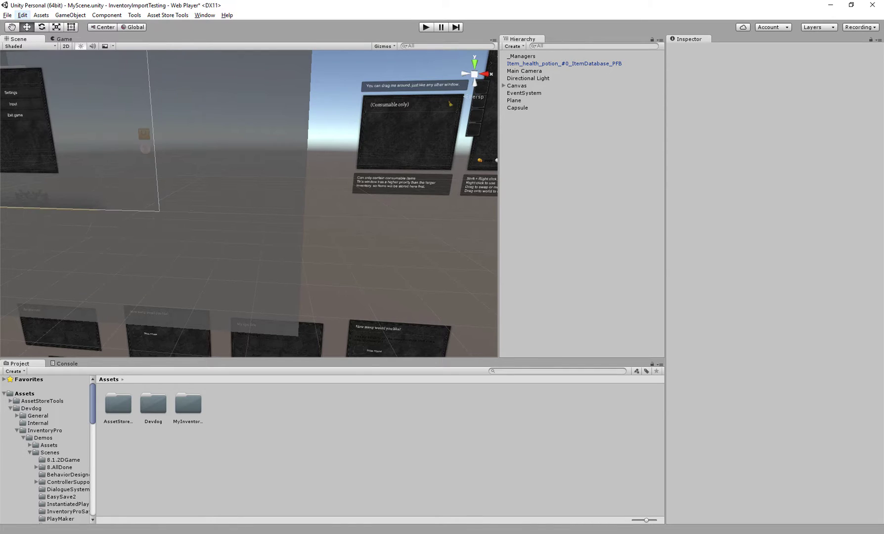
alt+drag(218, 163, 198, 196)
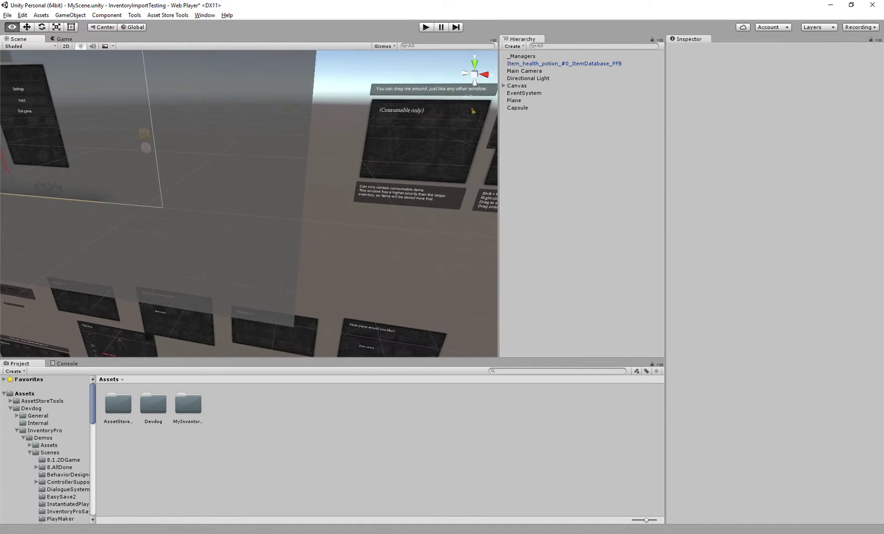
alt+middle_drag(198, 195, 220, 217)
click(70, 15)
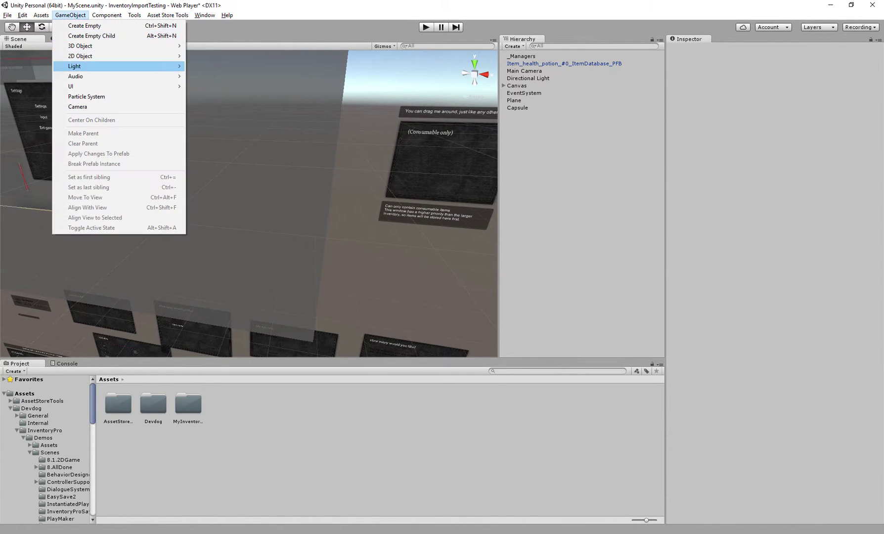
mouse_move(99, 45)
click(206, 46)
key(f)
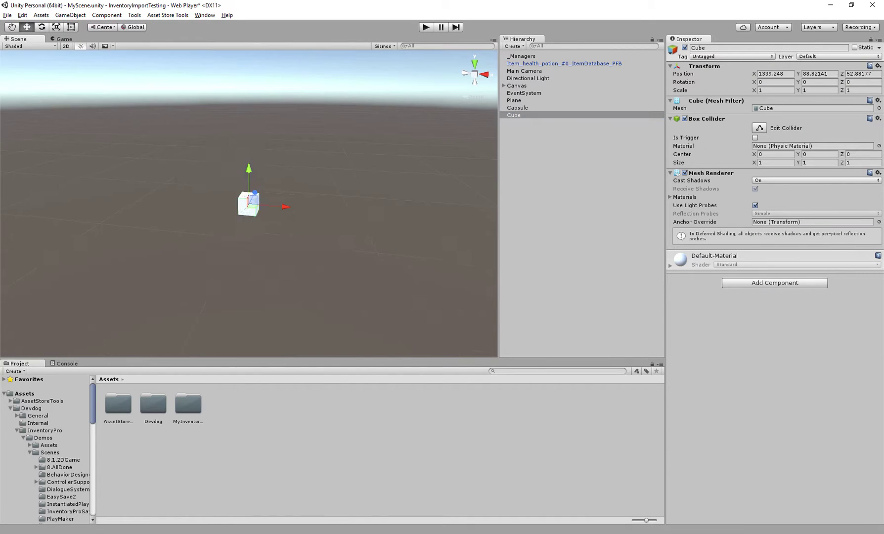
Step: Set the cube's position to 0, 0, 0 and frame it in the view
click(775, 74)
text(0)
key(Tab)
text(0)
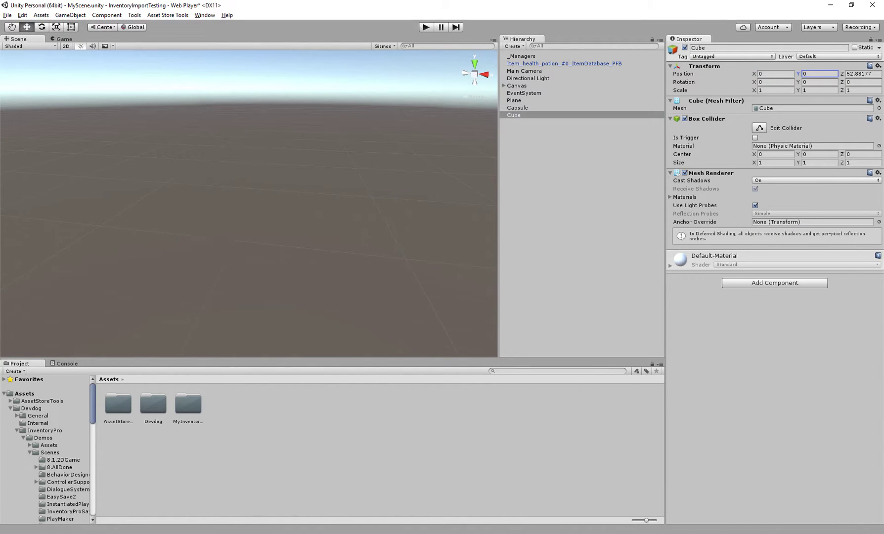
key(Tab)
text(0)
right_click(249, 203)
key(f)
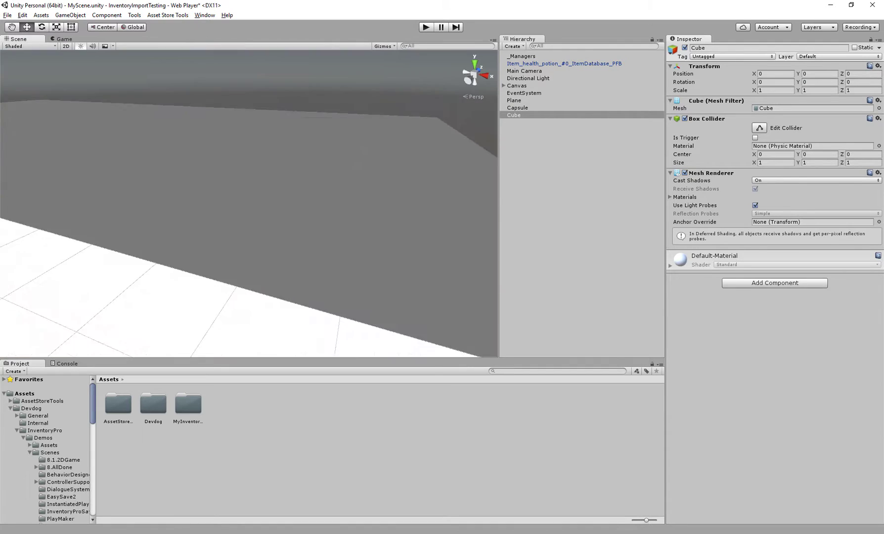
Step: Place the cube on the plane's surface near the capsule, at about X 2.89, Y 0.5, Z -0.47
scroll(249, 203, down, 6)
alt+drag(250, 203, 248, 218)
middle_drag(247, 203, 237, 167)
ctrl+shift+drag(236, 167, 398, 187)
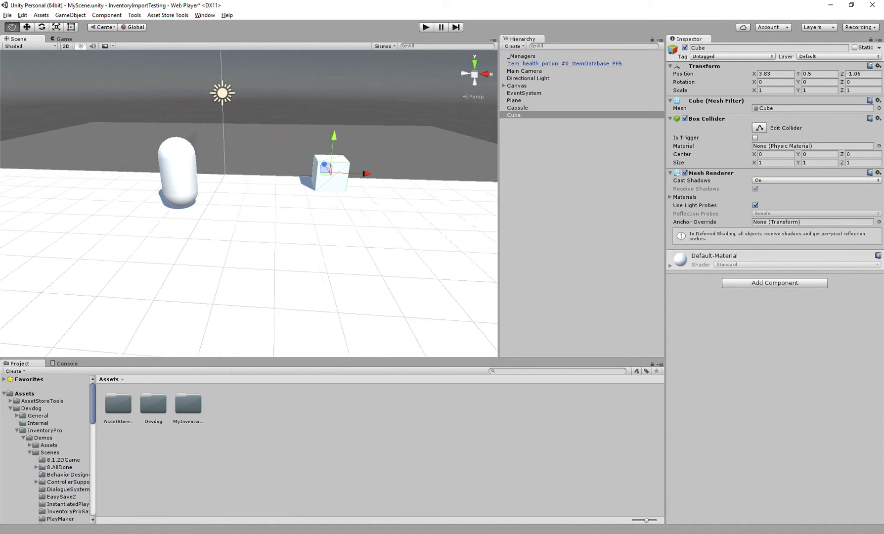
scroll(317, 178, up, 5)
middle_drag(316, 178, 275, 225)
alt+drag(275, 213, 338, 202)
middle_drag(319, 197, 296, 211)
ctrl+shift+drag(297, 212, 257, 205)
Step: Add the Trigger component to the cube
click(774, 282)
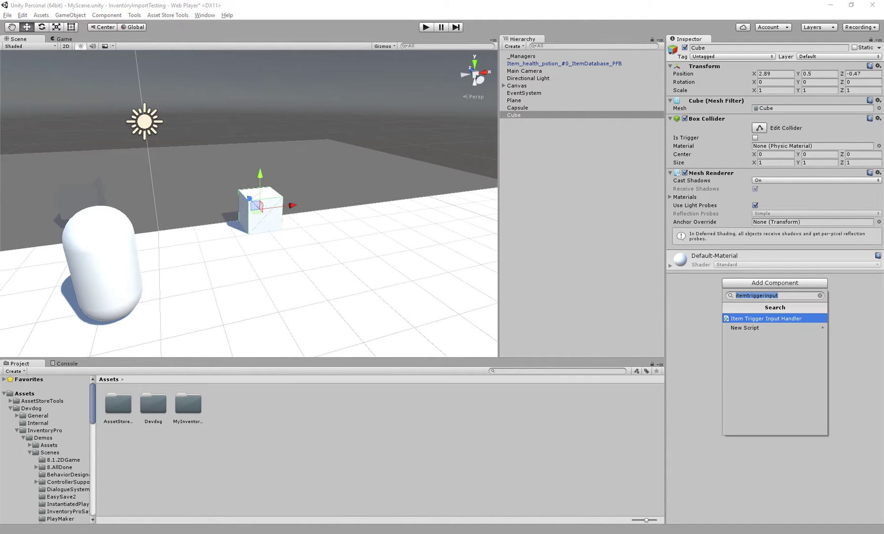
text(trigger)
key(Return)
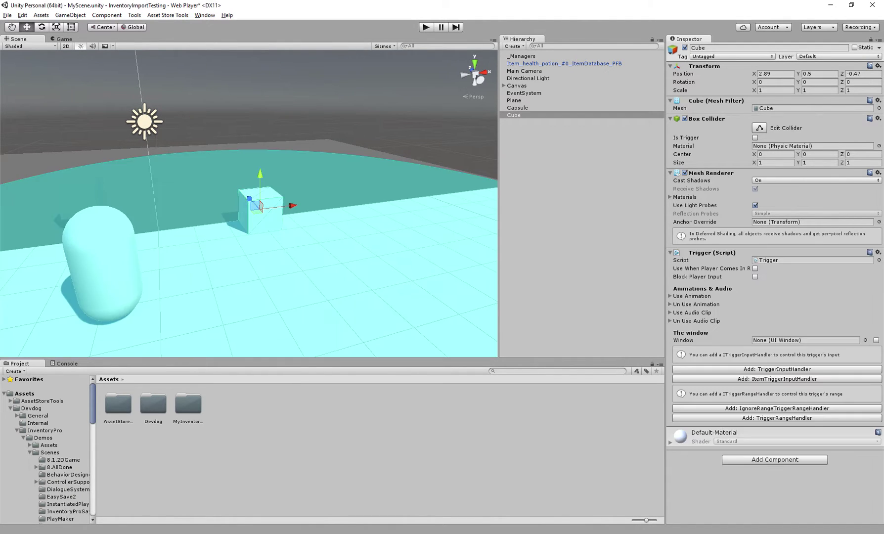
Step: Move the cube along the plane farther from the capsule, to about X 5.17, Y 0.5, Z 2.22
alt+drag(316, 178, 237, 124)
scroll(223, 218, down, 5)
scroll(225, 276, down, 5)
scroll(232, 138, up, 8)
drag(241, 207, 408, 211)
Step: Examine the Trigger component's player range, input blocking, animation and audio clip options on the cube
click(723, 269)
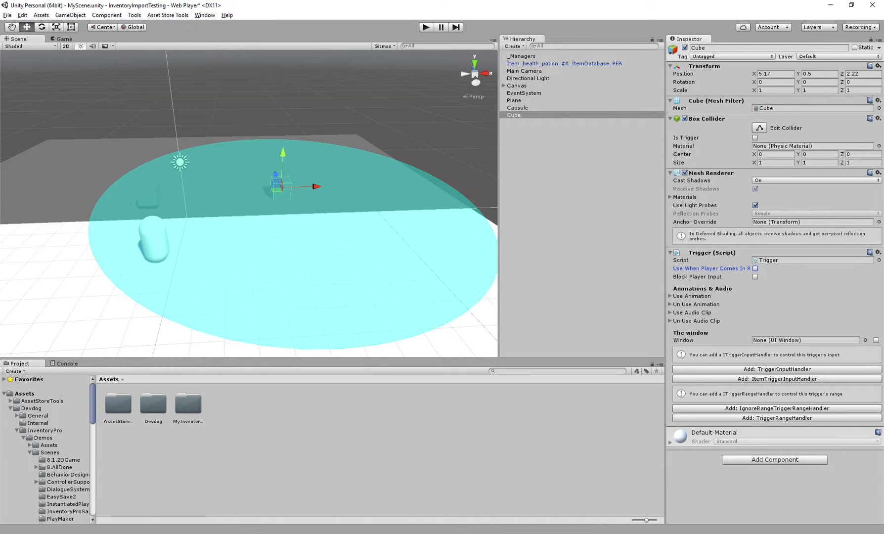
click(703, 277)
click(692, 296)
click(691, 296)
click(692, 296)
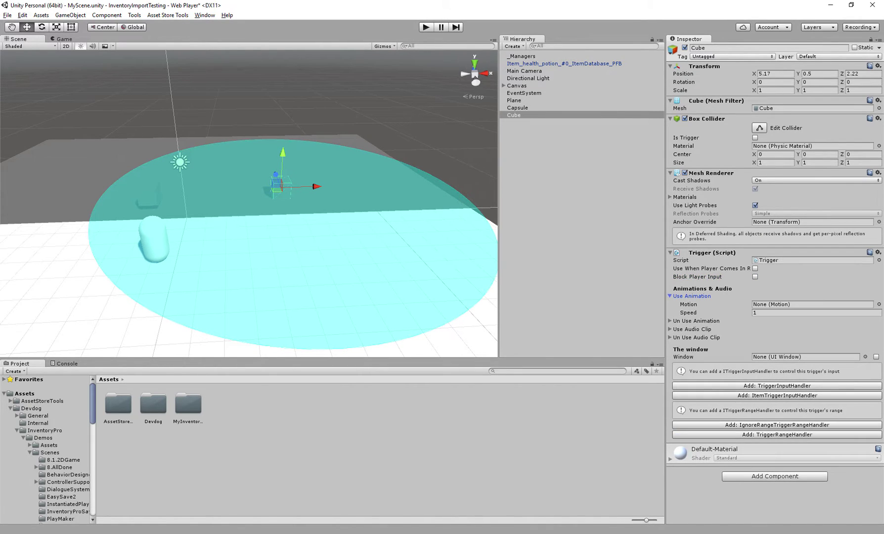
click(696, 321)
click(692, 296)
click(695, 305)
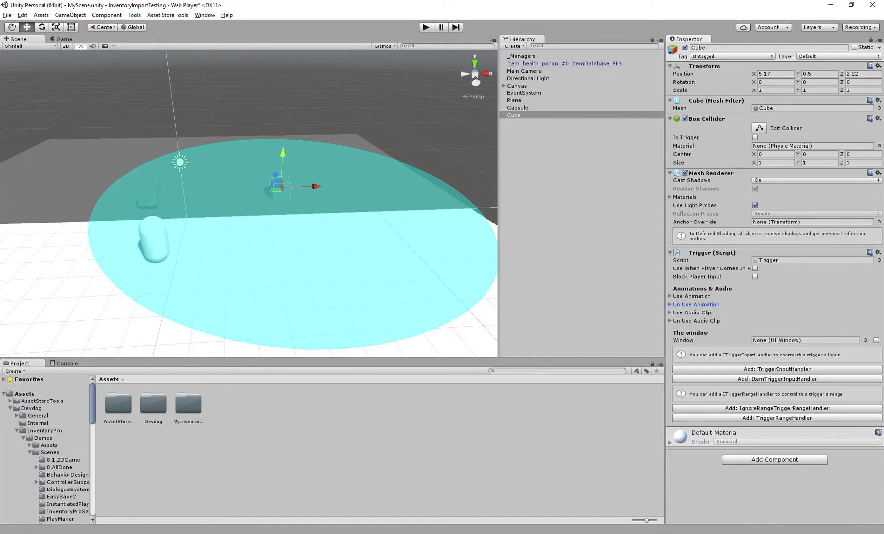
click(692, 313)
key(Left)
Step: Assign BankWindow as the window of the cube's Trigger component
click(805, 340)
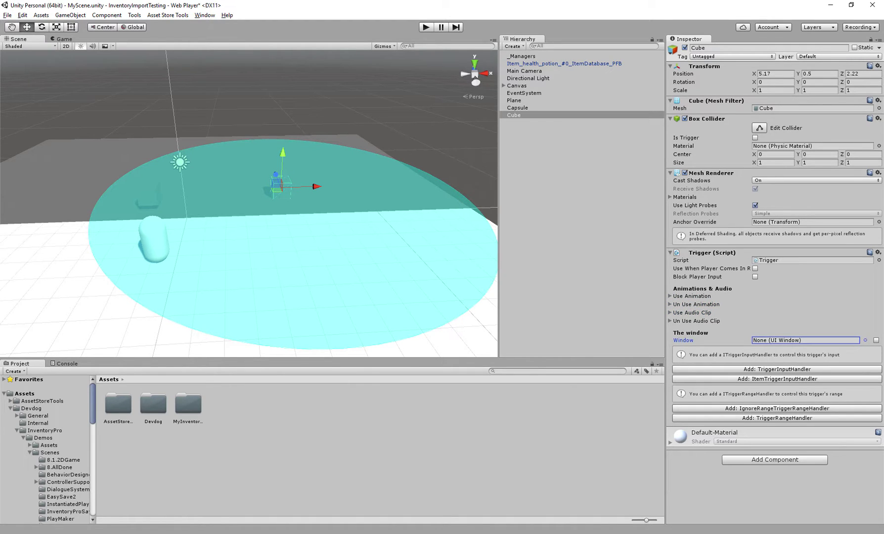
key(Return)
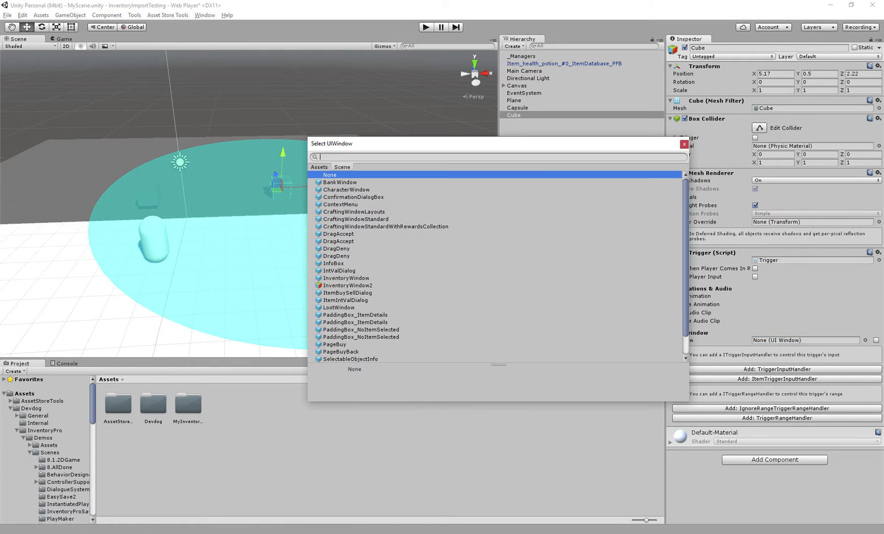
key(Down)
key(Return)
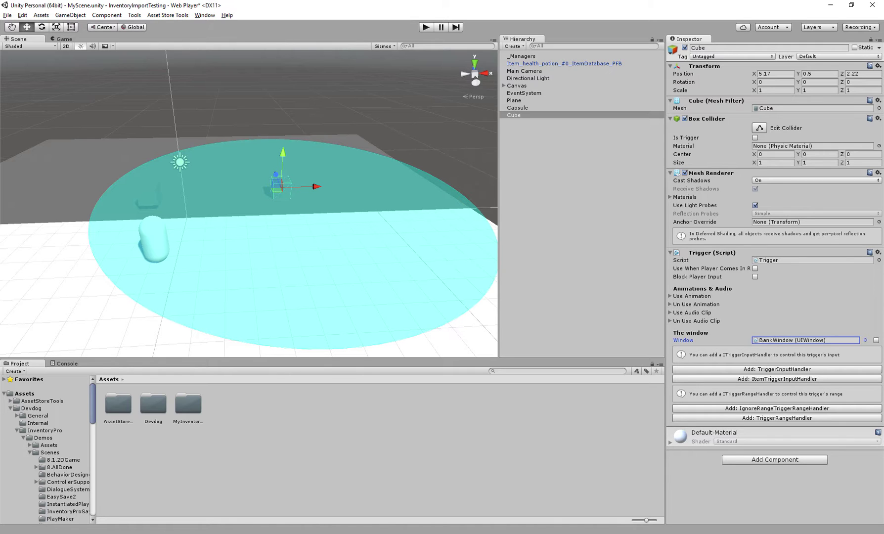
middle_drag(247, 222, 268, 195)
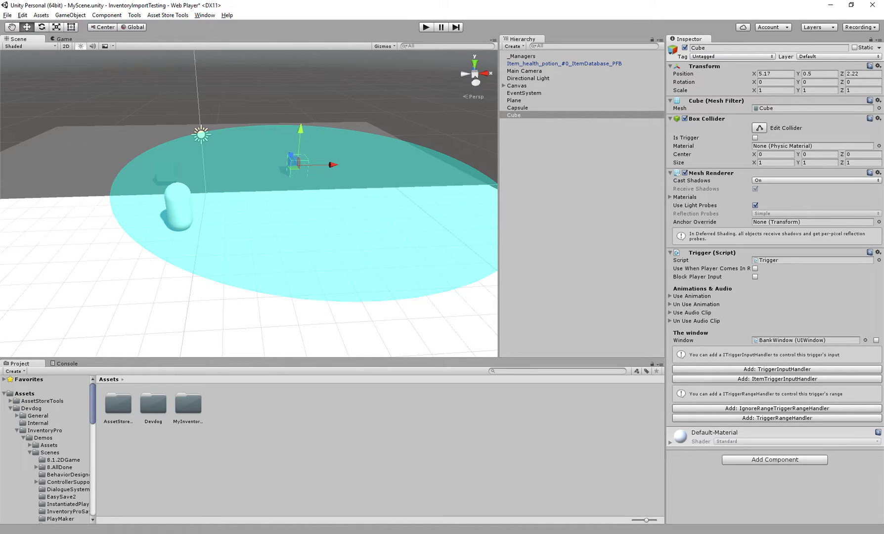
click(806, 340)
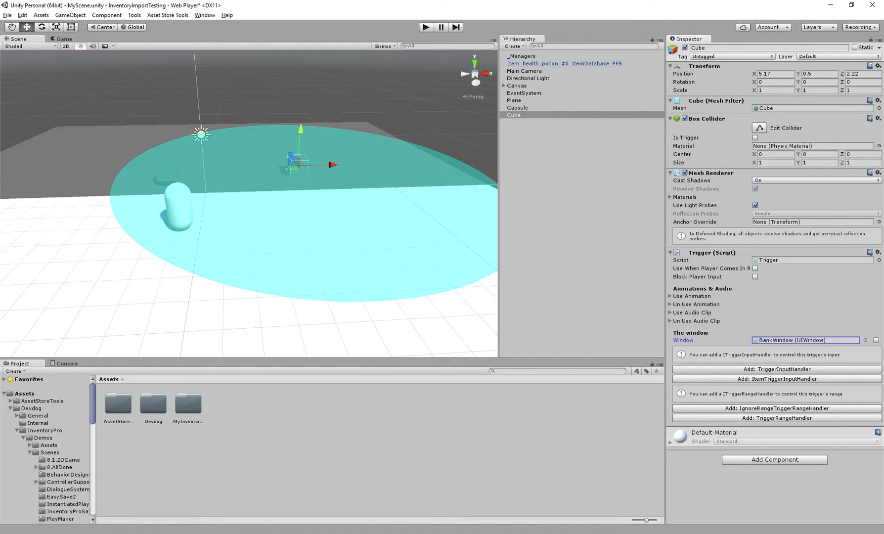
Step: Add a TriggerInputHandler to the cube's trigger and set its trigger key code to F
click(777, 369)
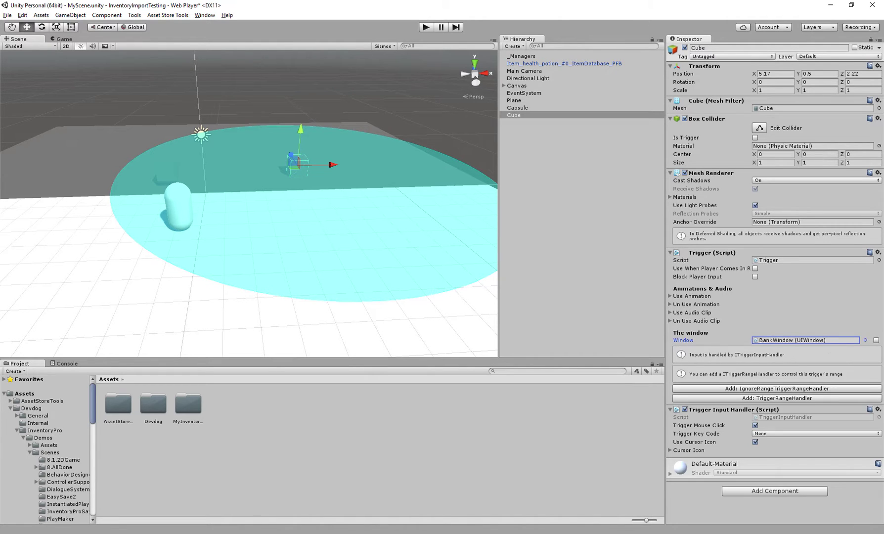
click(816, 434)
alt+drag(297, 232, 242, 245)
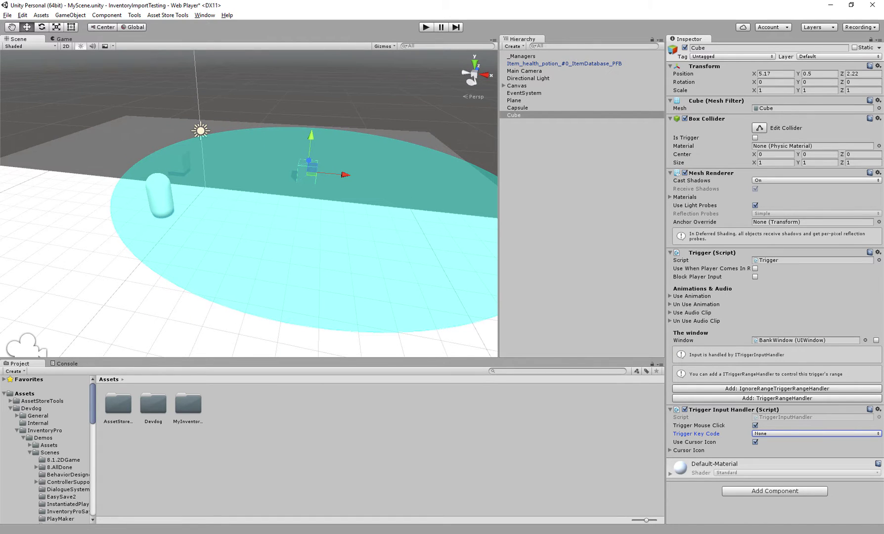
click(699, 426)
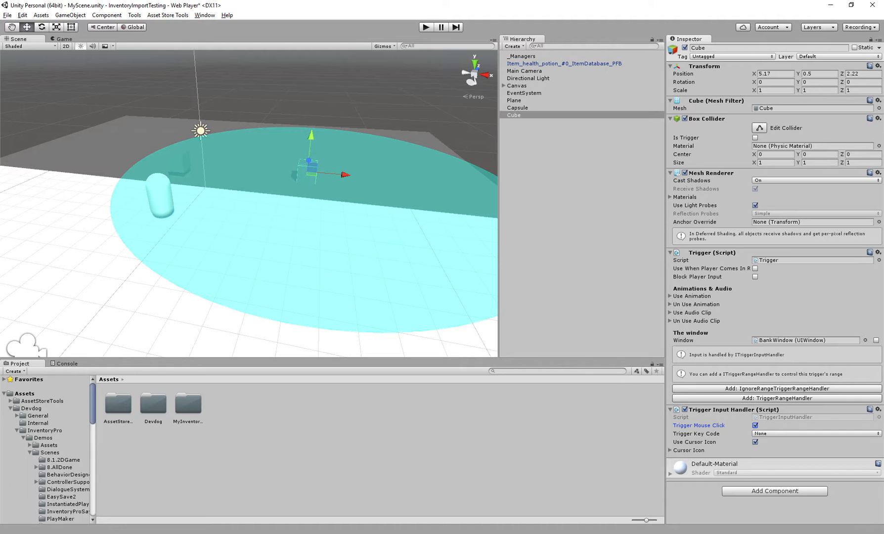
key(Tab)
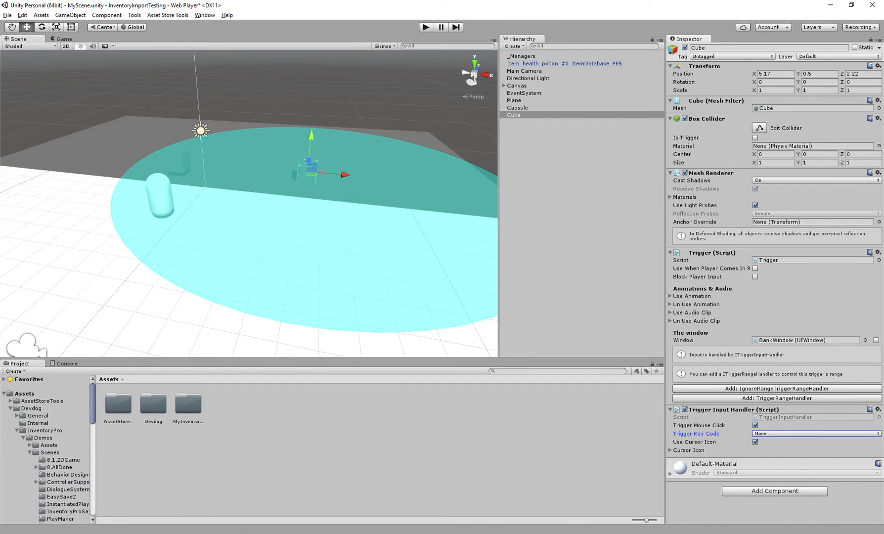
click(811, 433)
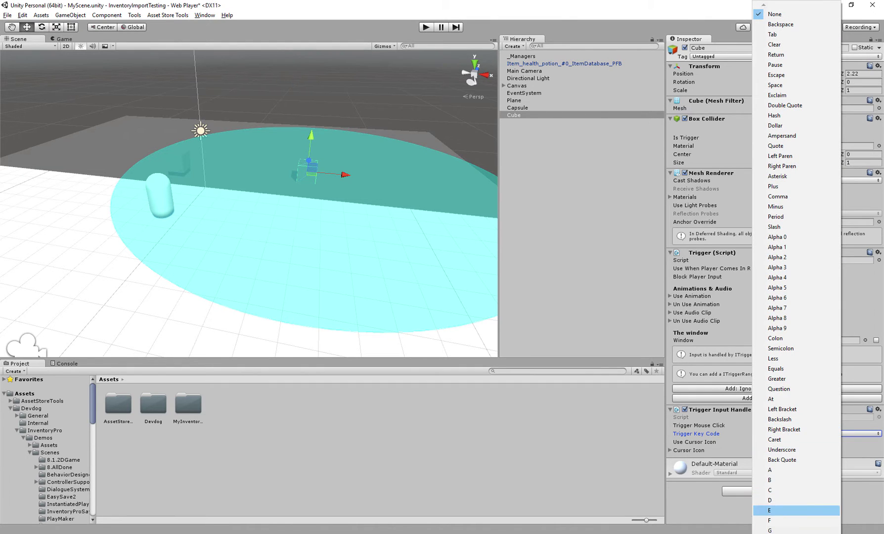
key(Down)
key(Return)
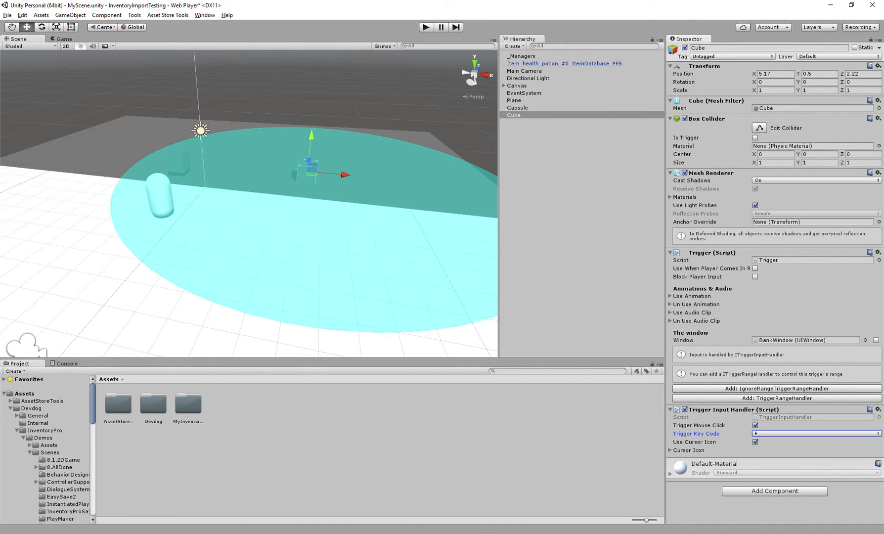
Step: Set the capsule's Player trigger selector to the RaycastTriggerHandler asset and save the scene
click(517, 108)
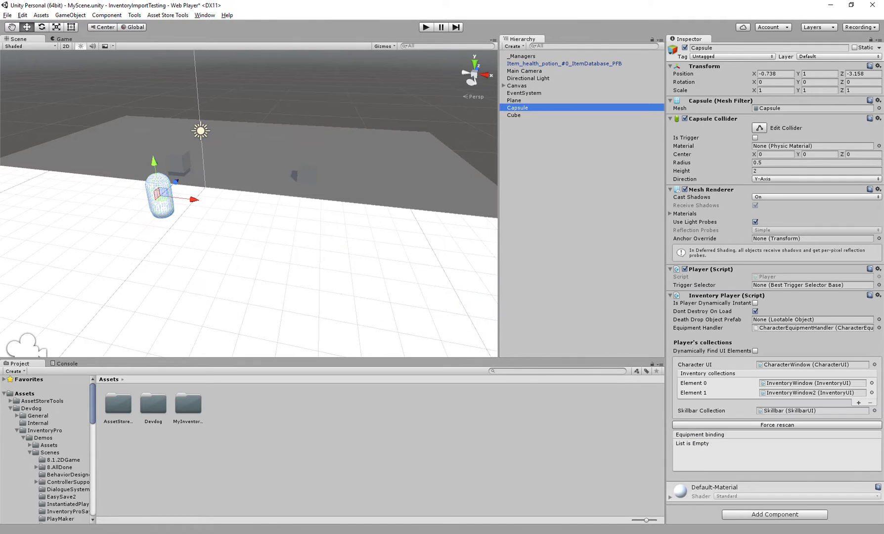
click(811, 286)
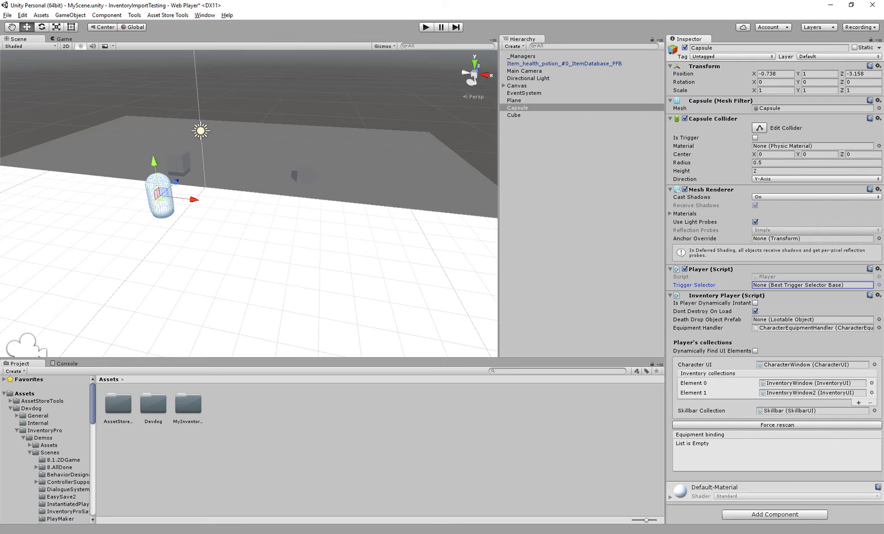
right_drag(249, 203, 237, 202)
key(w)
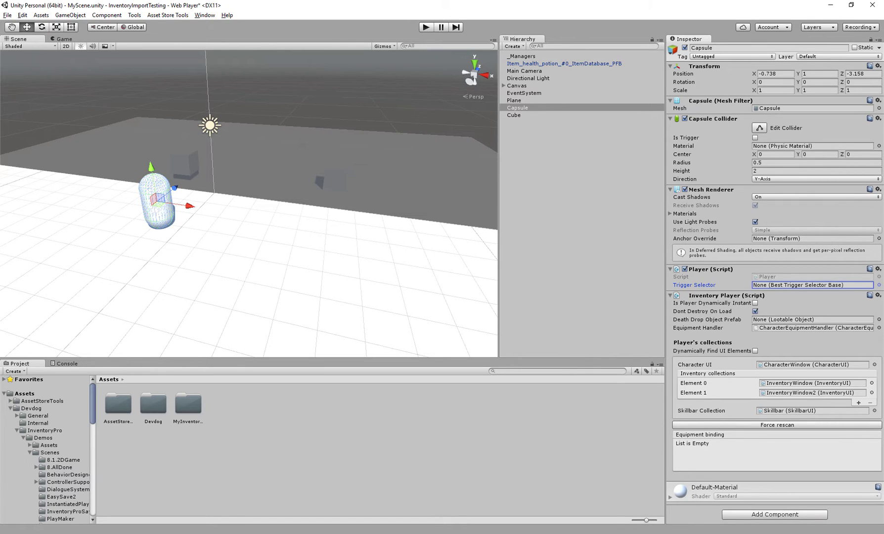
click(879, 286)
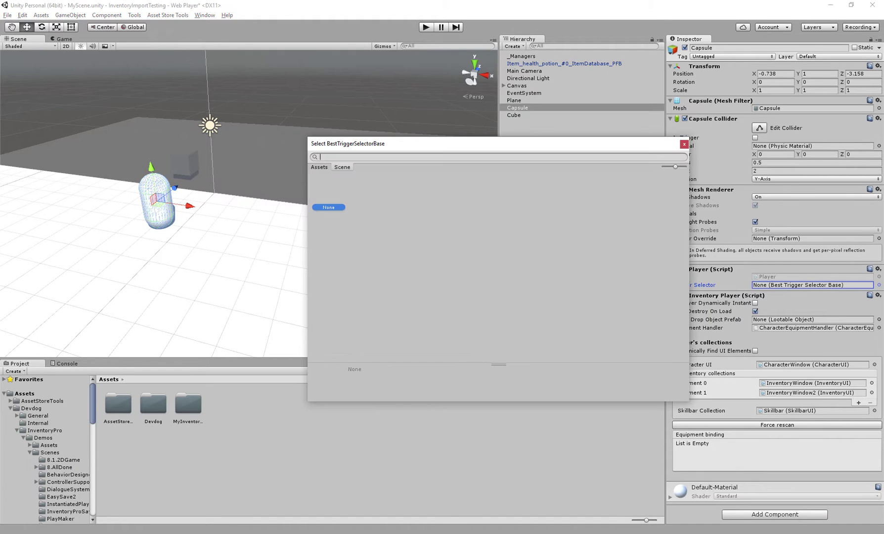
click(319, 168)
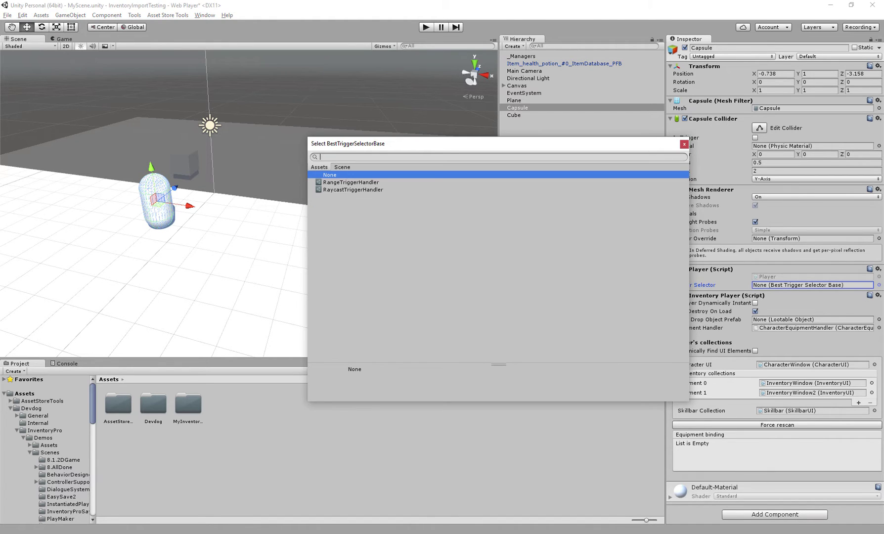
click(351, 183)
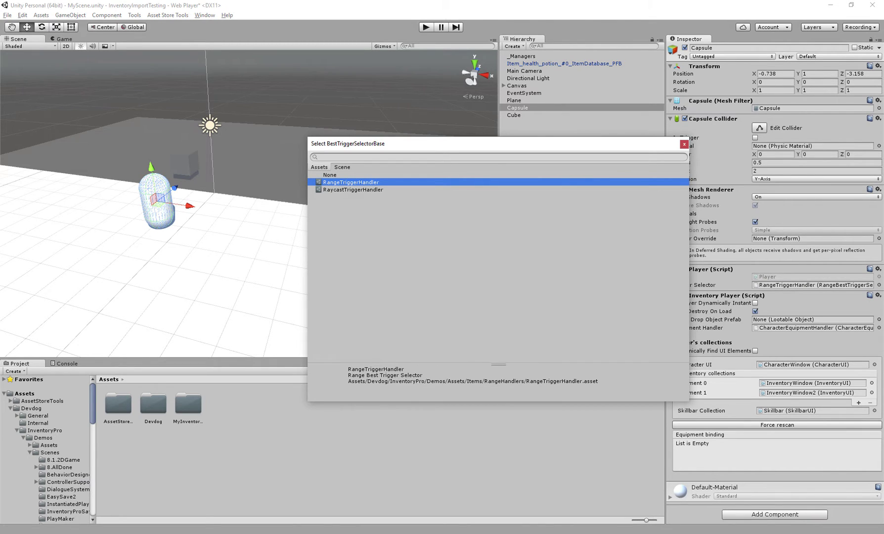
click(353, 190)
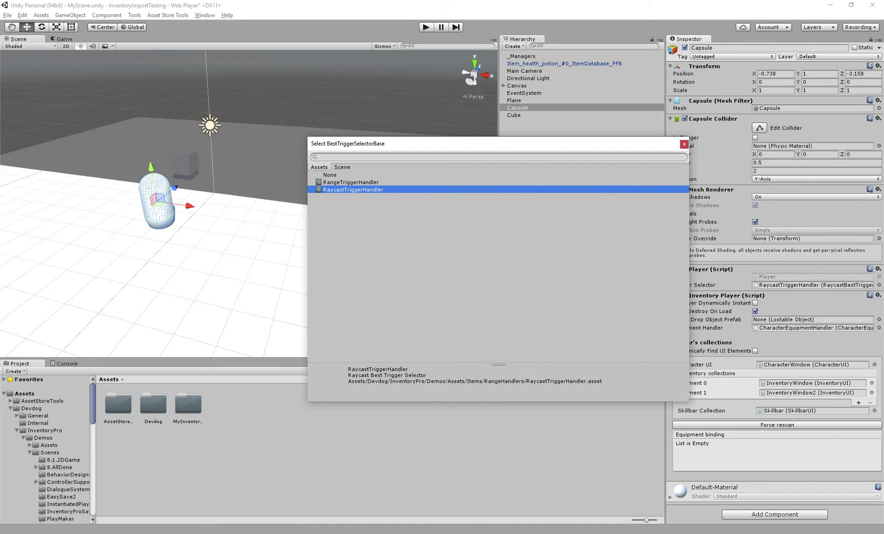
key(Escape)
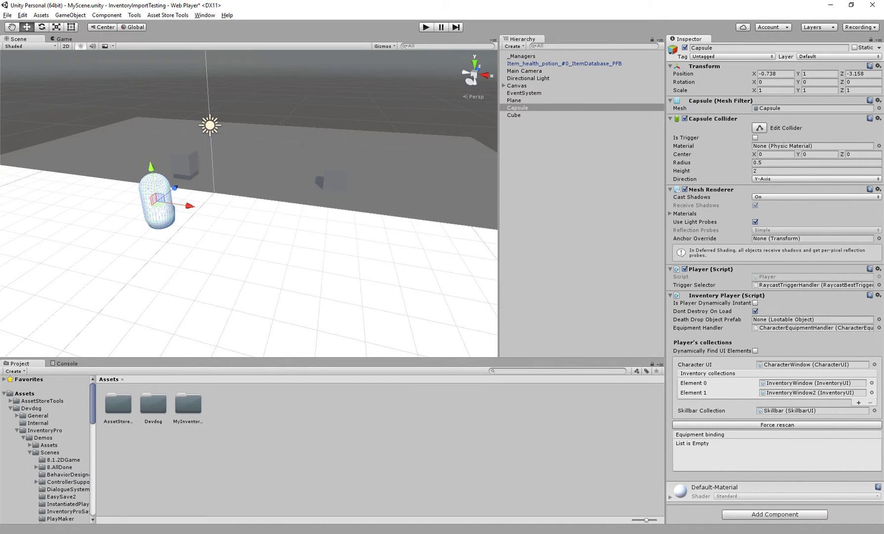
key(ctrl+s)
Step: Show the cursor icon settings of the cube's Trigger Input Handler
click(514, 115)
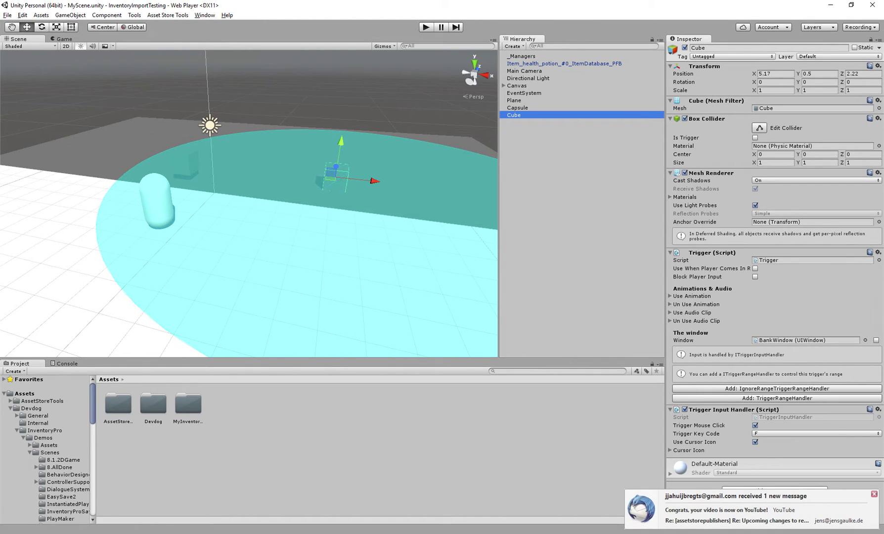
click(875, 494)
click(695, 442)
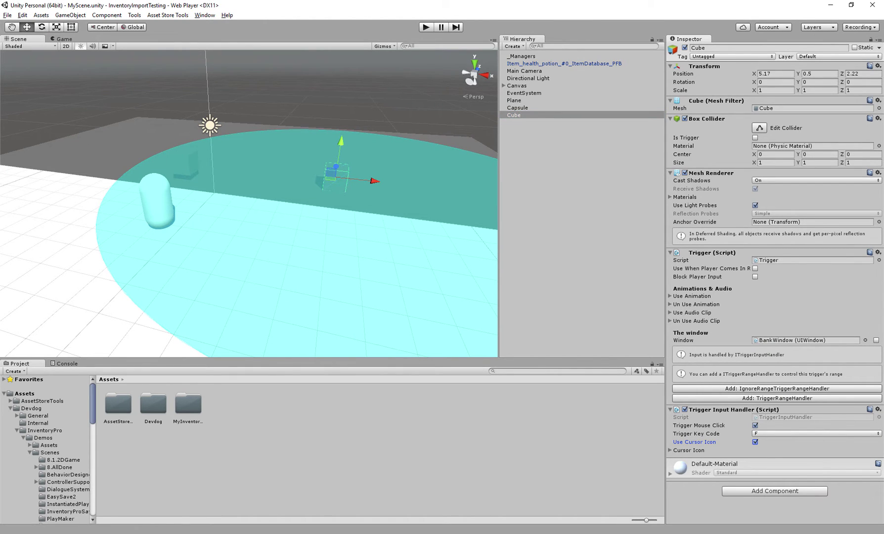
click(688, 450)
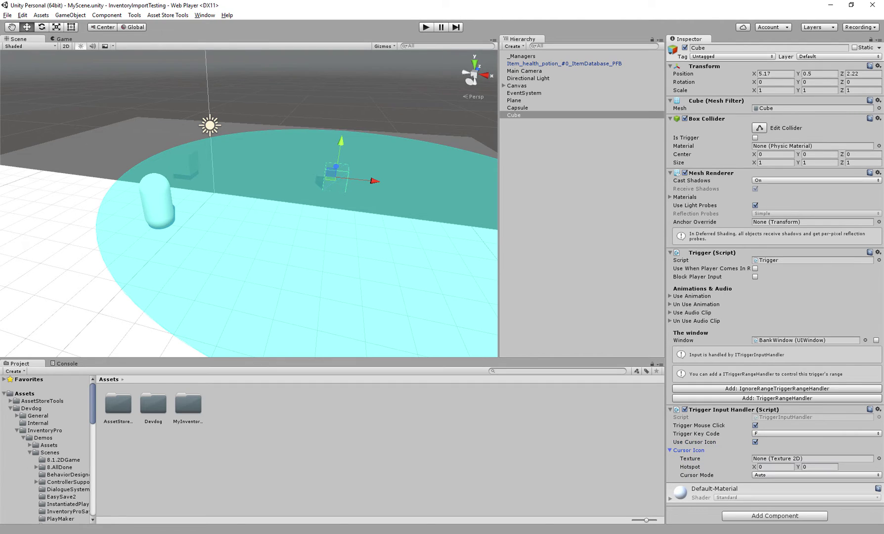
Step: Add a TriggerRangeHandler to the cube's trigger and change the Use Range on its _TriggerRangeHandler child object
click(812, 459)
click(688, 450)
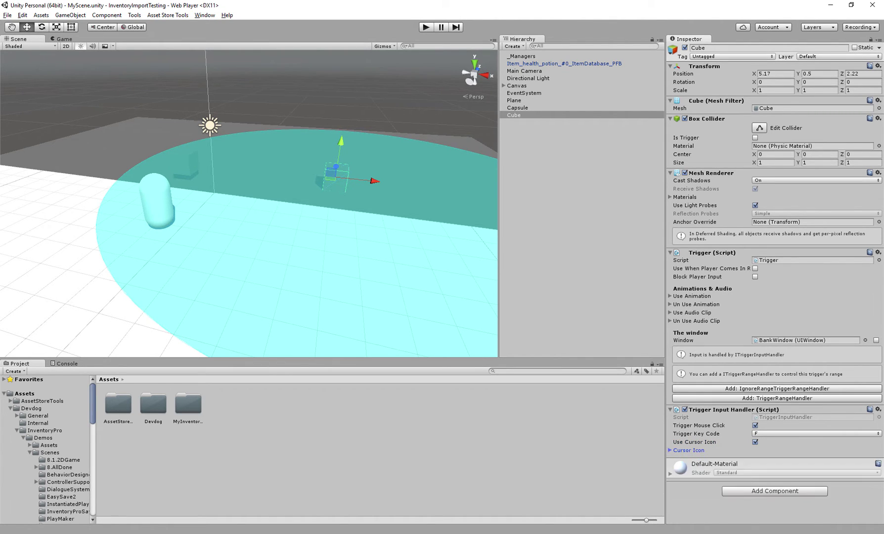
alt+drag(247, 208, 267, 208)
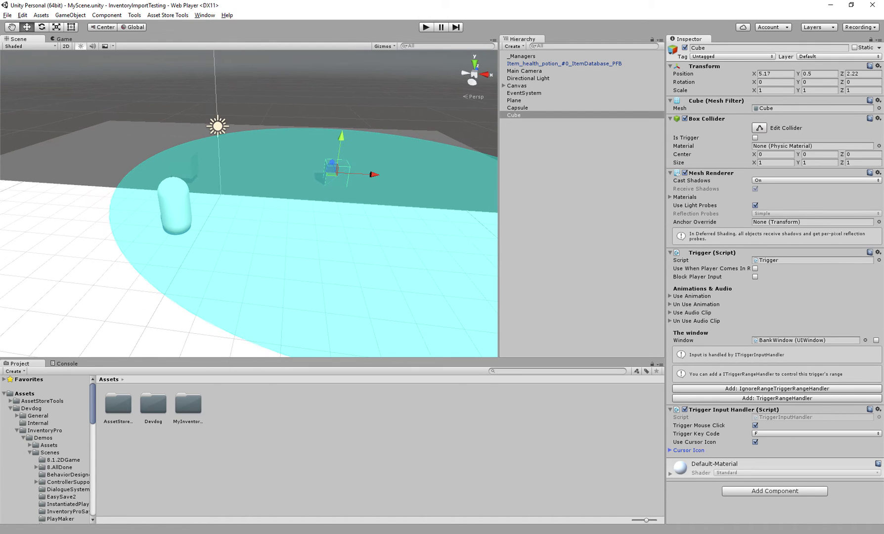
click(777, 398)
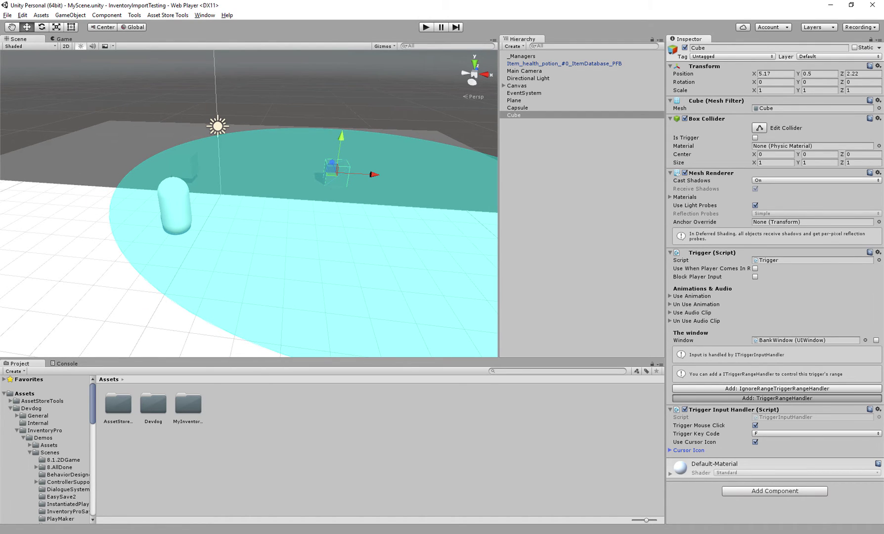
click(504, 115)
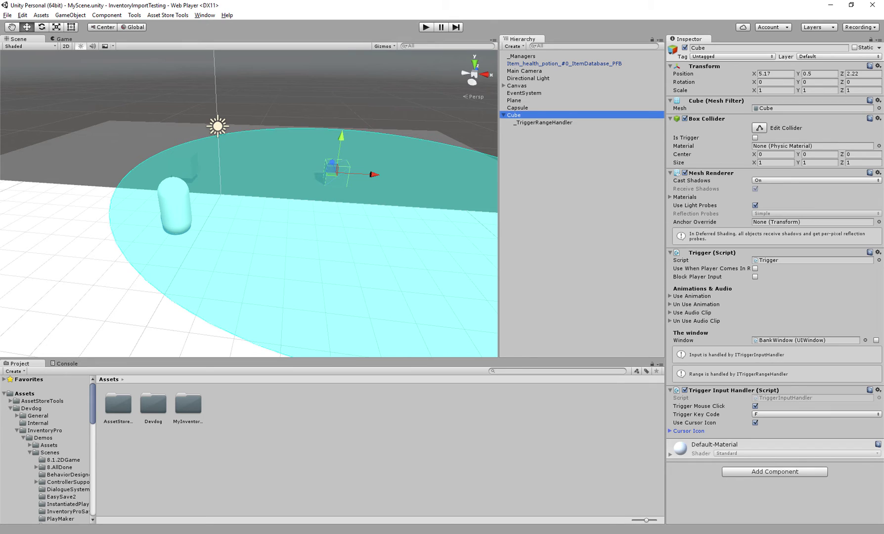
click(543, 123)
scroll(250, 204, down, 8)
mouse_move(687, 117)
mouse_down()
mouse_move(739, 117)
mouse_move(681, 116)
mouse_move(713, 116)
mouse_move(681, 116)
mouse_move(703, 117)
mouse_up()
Step: Remove the range handler and its child object from the cube and save the scene
right_click(709, 100)
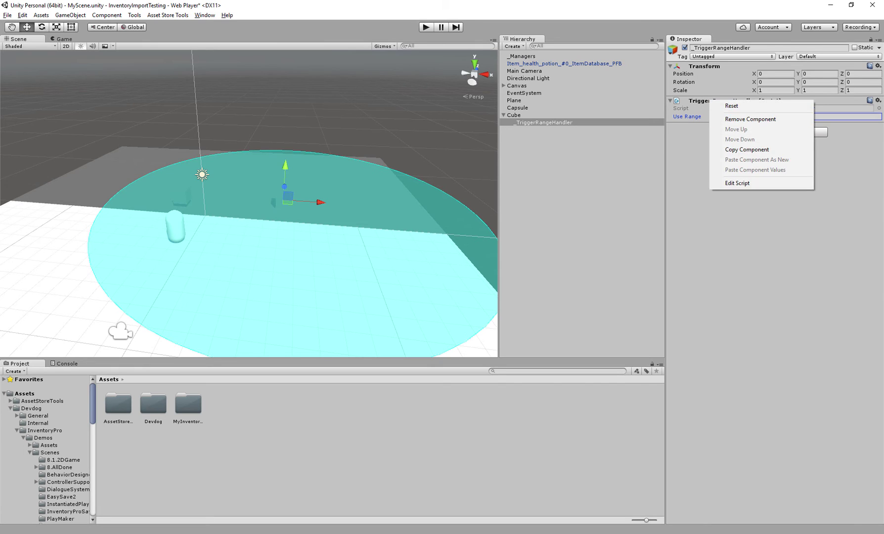
click(750, 119)
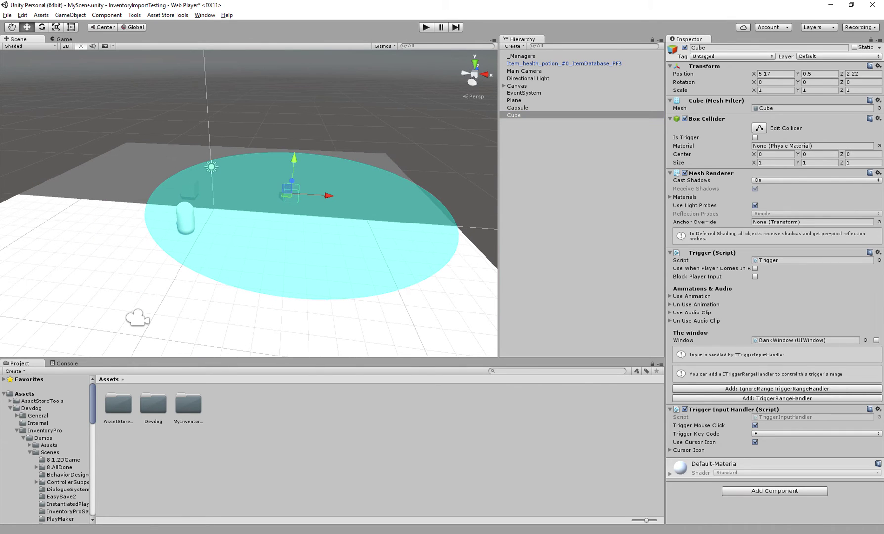
key(ctrl+s)
click(134, 15)
mouse_move(158, 25)
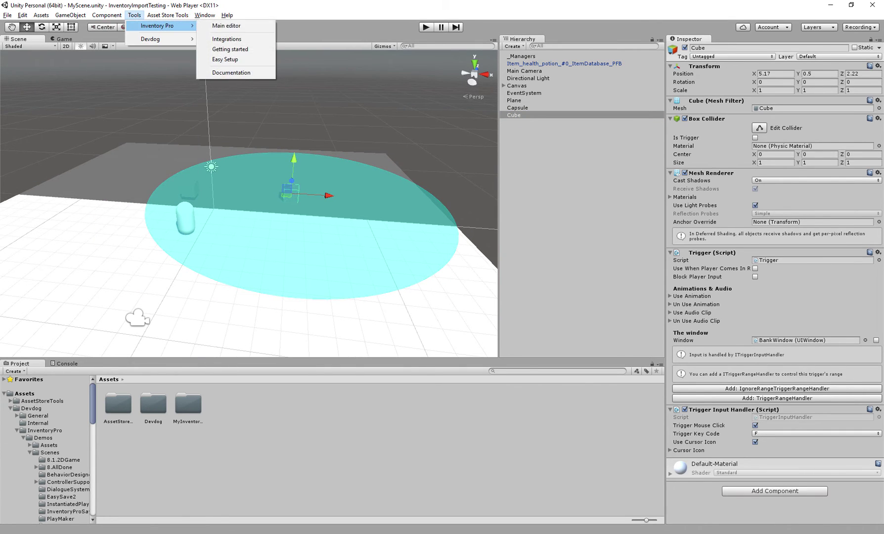
click(291, 25)
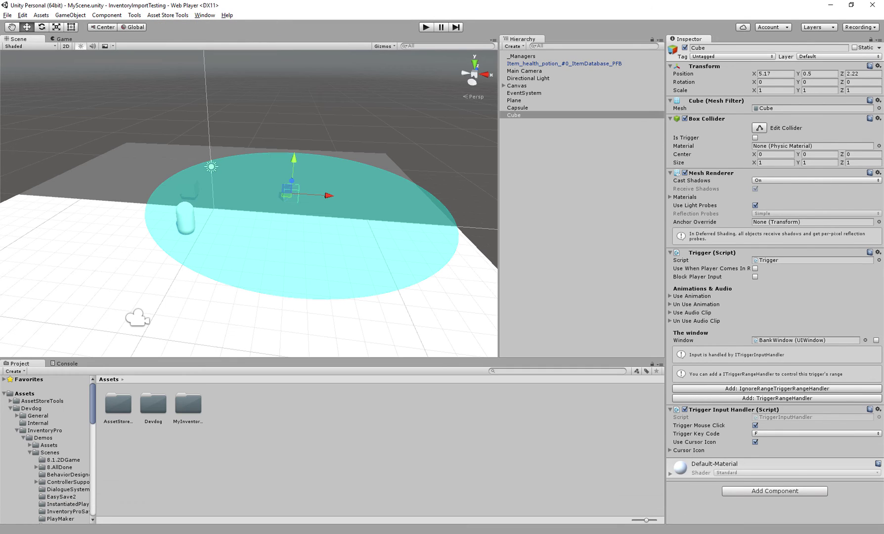
Step: Locate the GeneralSettings asset referenced by the _Managers object and show its settings
click(522, 56)
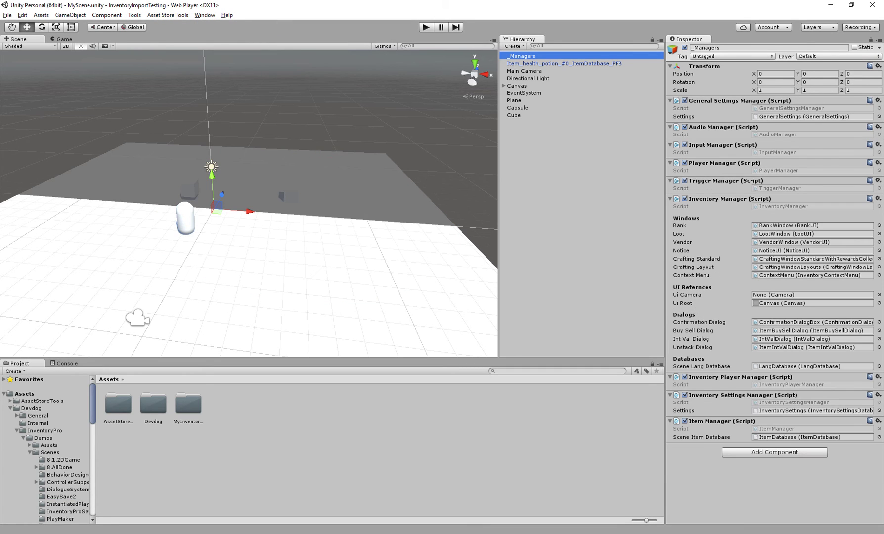
click(804, 116)
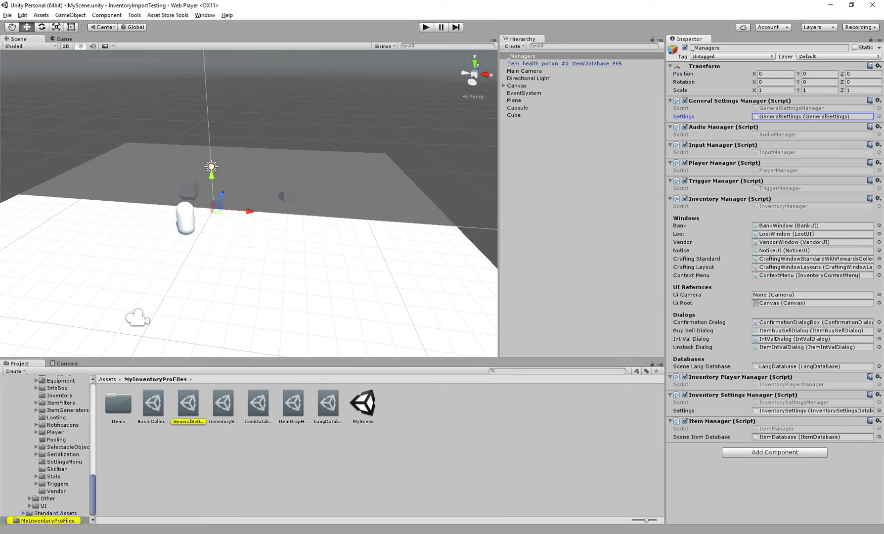
click(188, 404)
Step: Set Trigger Use Distance to 25.78 in GeneralSettings and inspect the cube in the scene
drag(702, 108, 777, 108)
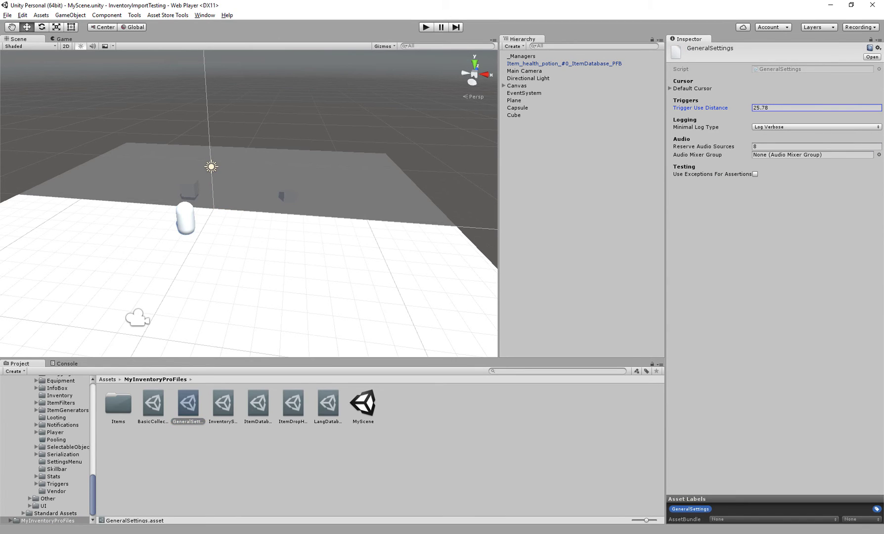
click(514, 115)
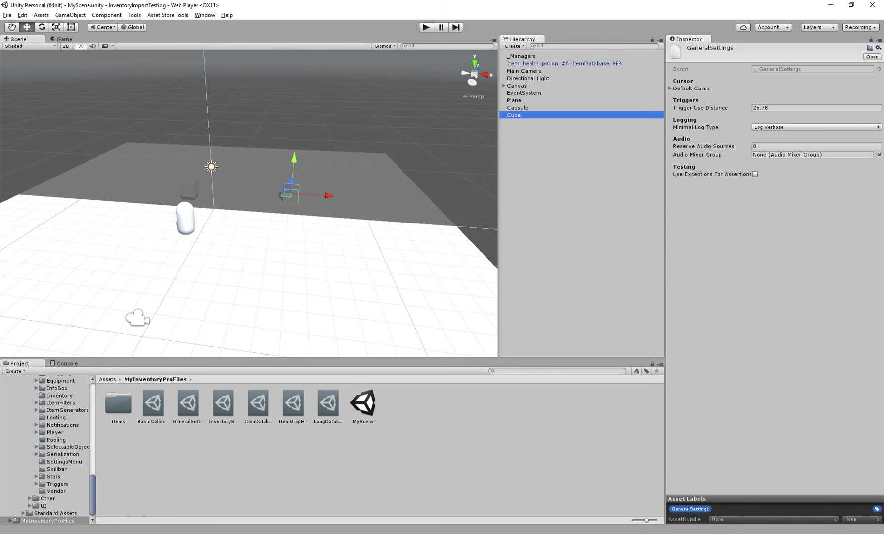
middle_drag(296, 198, 290, 212)
scroll(290, 211, up, 3)
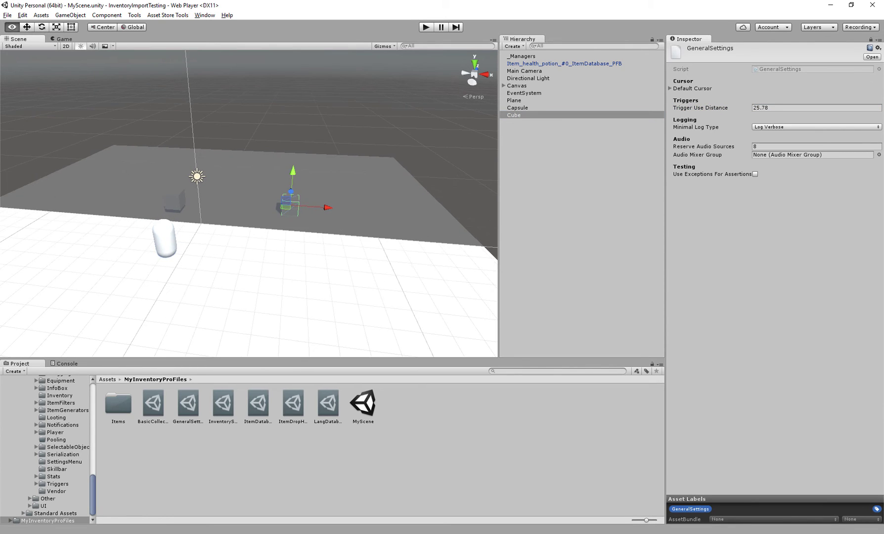
click(871, 39)
mouse_move(290, 211)
alt+mouse_down()
mouse_move(291, 272)
mouse_move(292, 213)
alt+mouse_up()
scroll(290, 232, down, 10)
scroll(291, 272, up, 5)
Step: Set Trigger Use Distance to 10 in GeneralSettings and check the cube's trigger range around the capsule
click(188, 403)
click(772, 108)
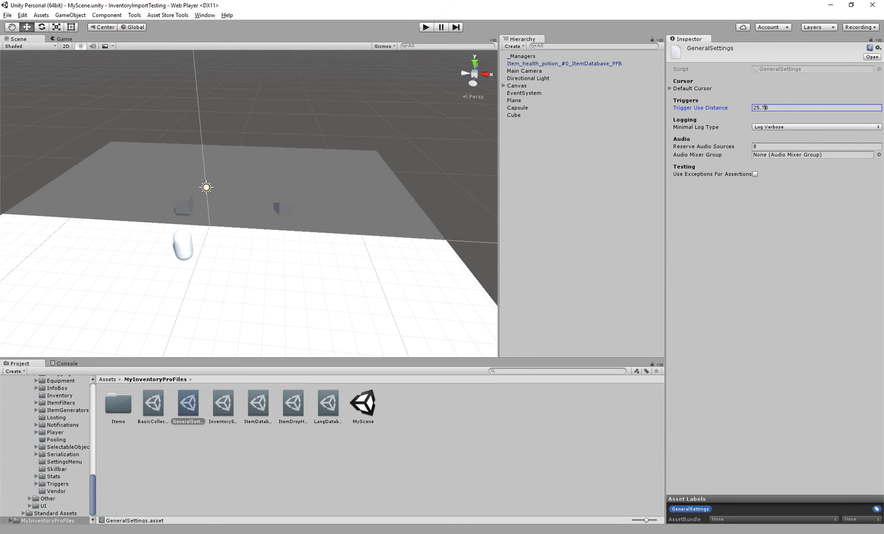
text(10)
click(514, 115)
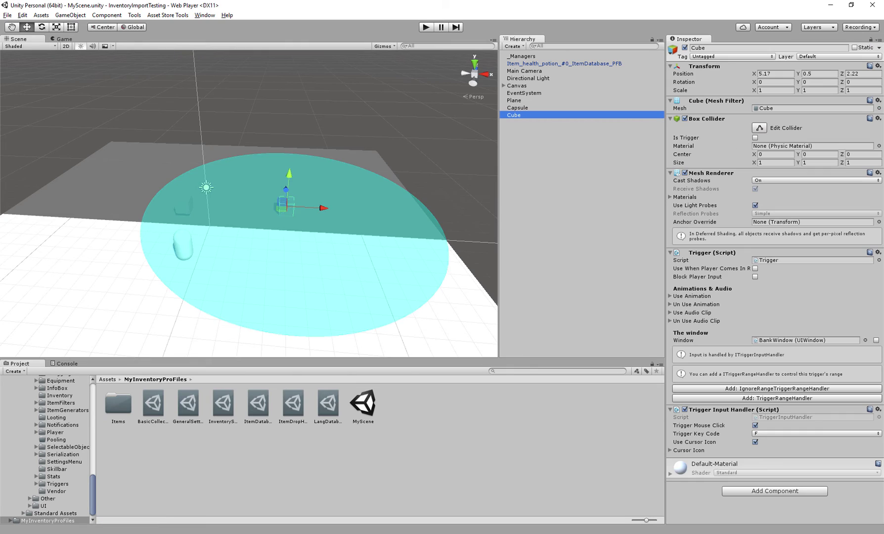
alt+drag(385, 213, 376, 223)
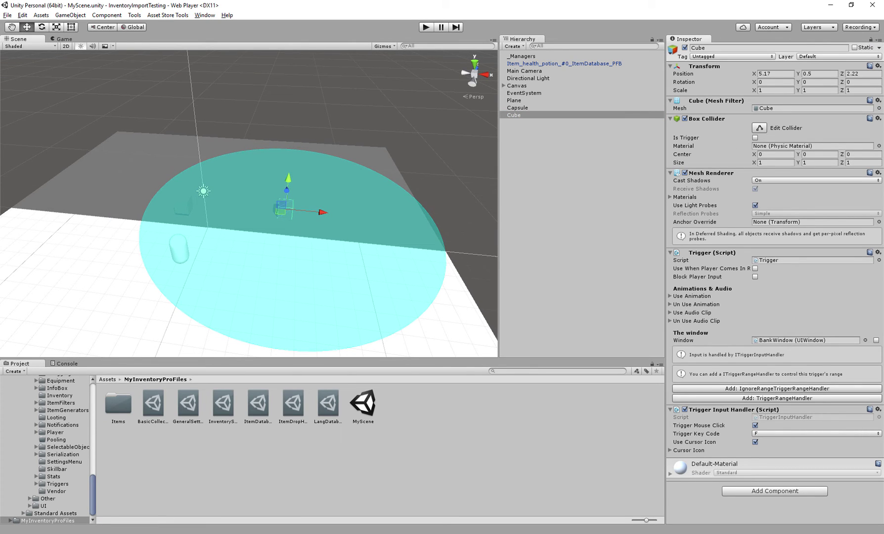
key(w)
right_drag(297, 207, 308, 184)
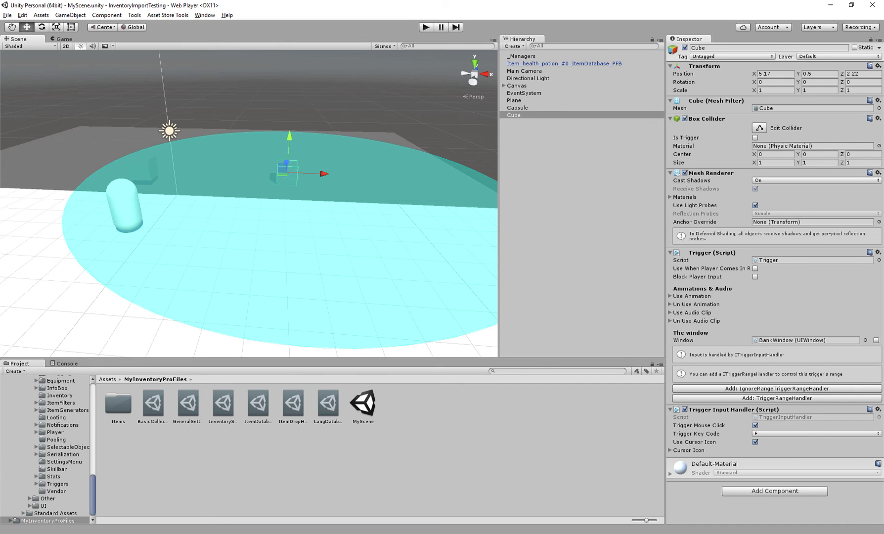
Step: Move the Main Camera to about 1.05, 3.25, -7.43, tilt it about 17° around X, and save the scene
click(524, 71)
scroll(250, 203, down, 5)
right_drag(237, 203, 260, 203)
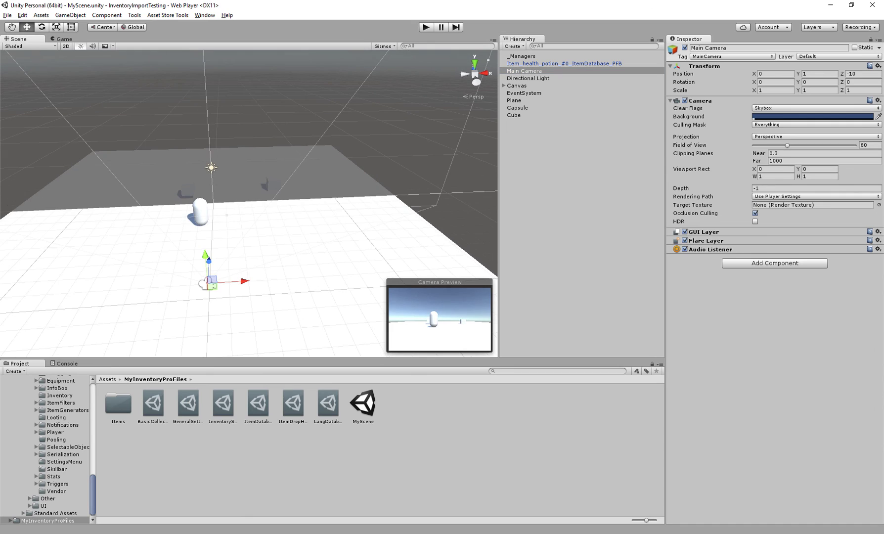
drag(243, 281, 396, 257)
drag(355, 225, 317, 213)
drag(352, 187, 387, 168)
key(e)
key(ctrl+s)
Step: Play the scene and test the trigger by opening, closing and reopening the Bank window
click(426, 28)
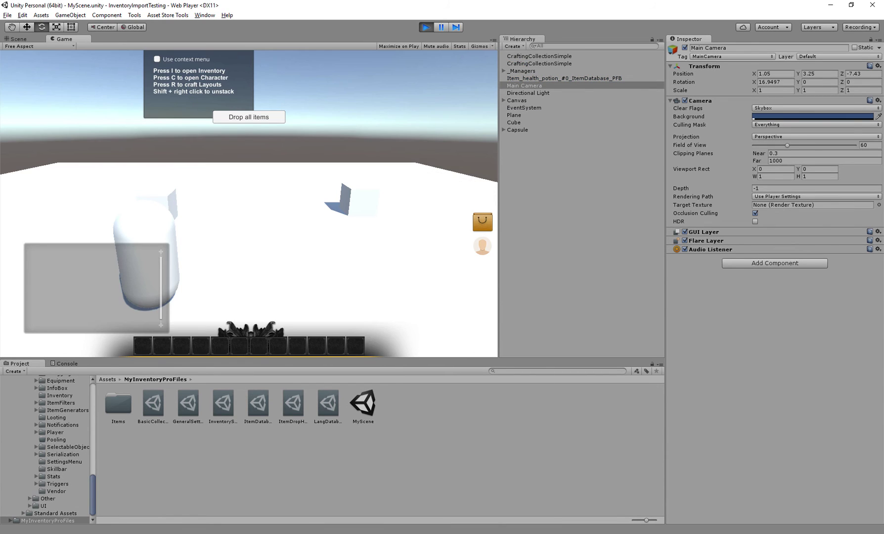
key(b)
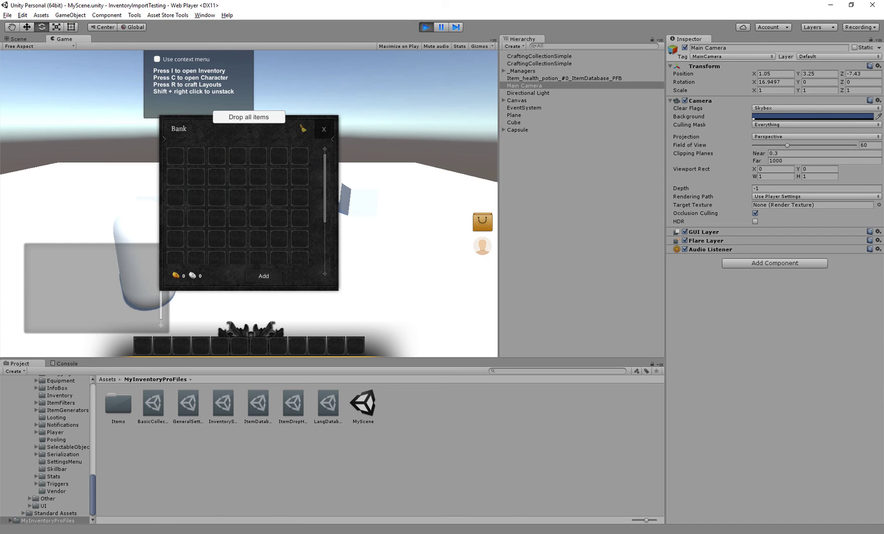
key(b)
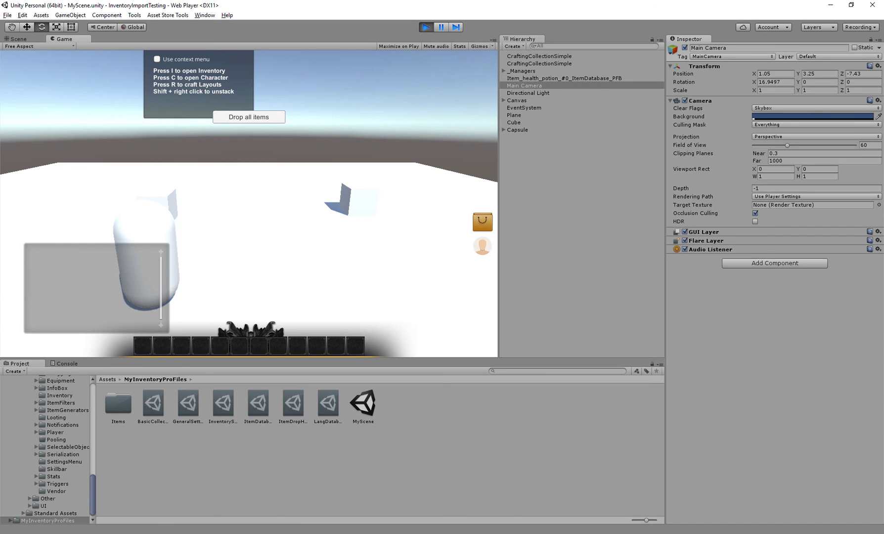
key(b)
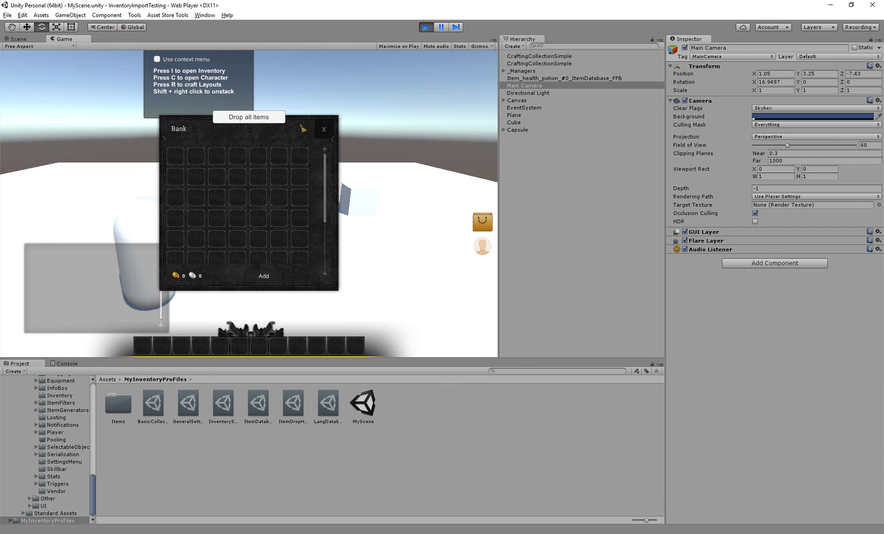
Step: Dock the Game view beside the Scene view and inspect the selected cube's trigger range
click(514, 123)
drag(68, 39, 465, 183)
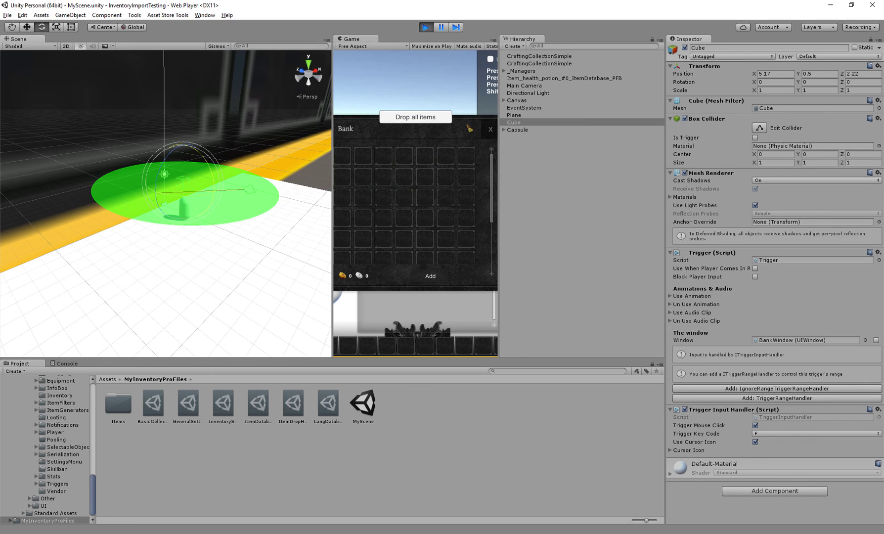
drag(332, 198, 285, 198)
alt+drag(207, 188, 138, 257)
Step: Move the capsule out of the cube's trigger range to about X -3.33, Z -7.94, and exit play mode
click(518, 130)
key(w)
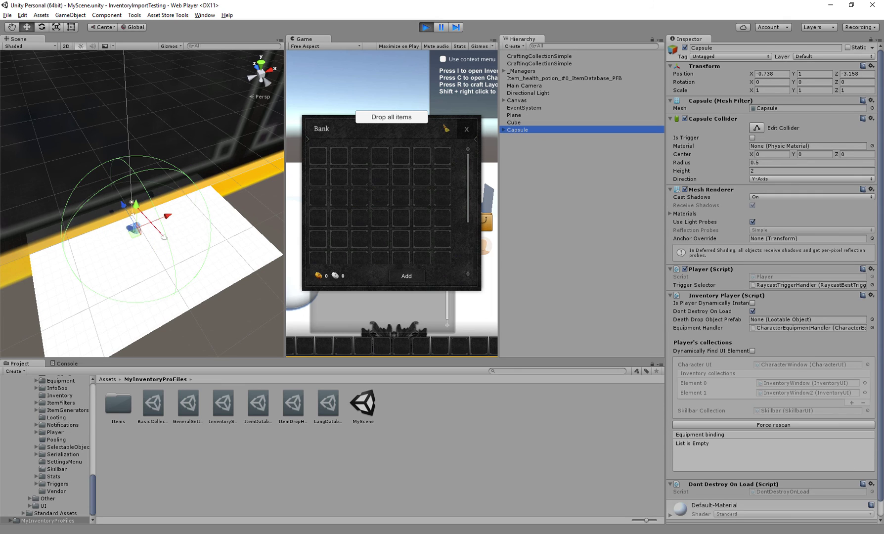
drag(123, 205, 162, 251)
scroll(162, 251, up, 5)
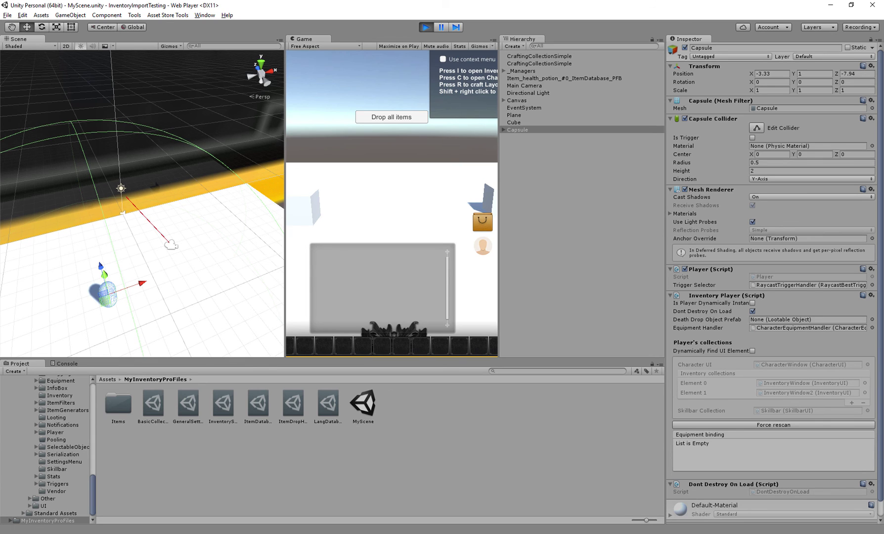
alt+drag(162, 251, 190, 221)
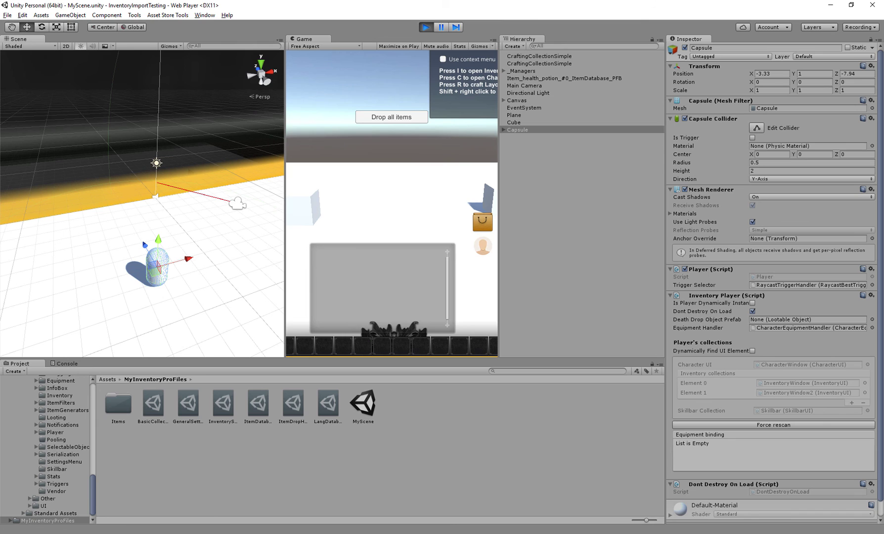
key(ctrl+p)
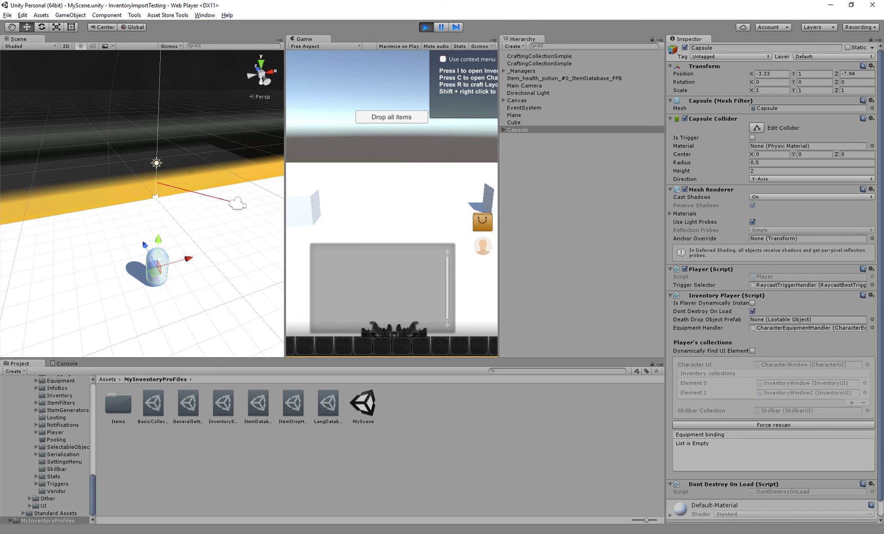